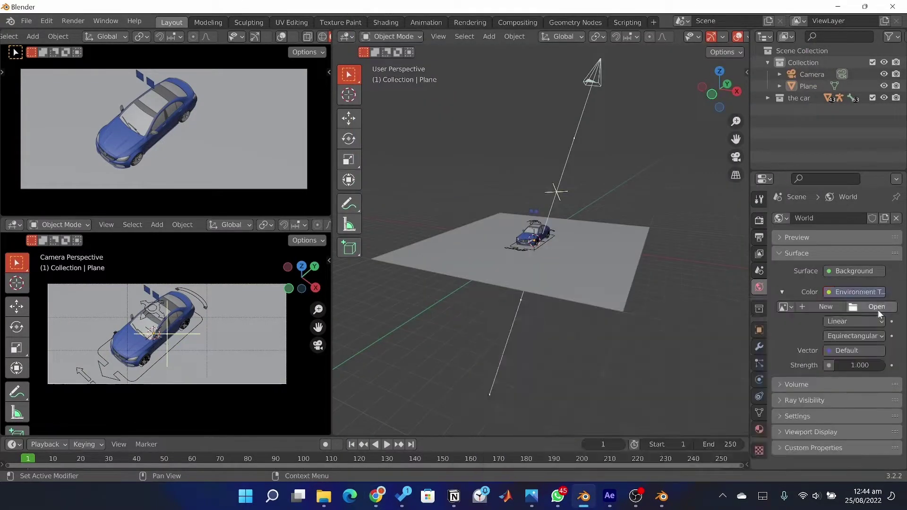
Open a file browser showing the Downloads folder.
{"action": "left_click", "coordinate": [878, 307]}
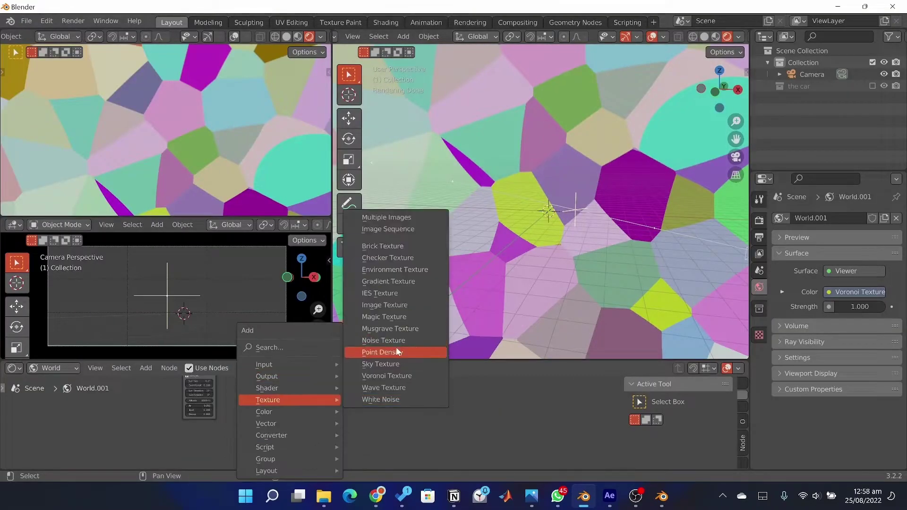
Add a Voronoi Texture node to the world shader for the floor's background colour.
{"action": "left_click", "coordinate": [384, 340]}
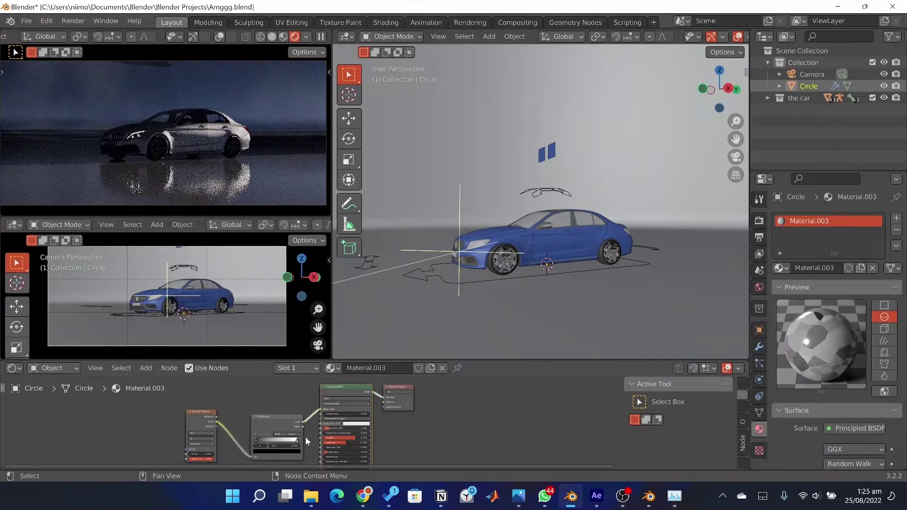
Shrink the Voronoi cells on the floor and render the camera view.
{"action": "left_click_drag", "start_coordinate": [197, 454], "coordinate": [205, 454]}
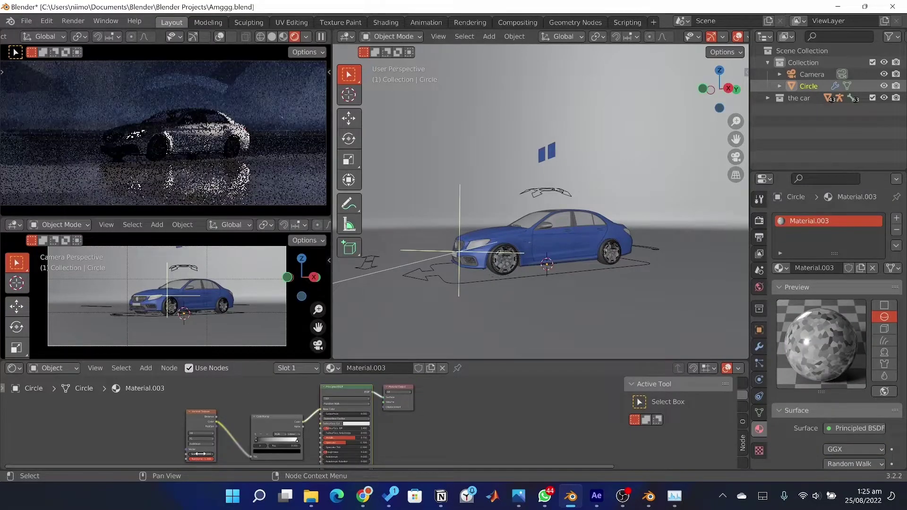
{"action": "left_click", "coordinate": [73, 21]}
{"action": "left_click", "coordinate": [87, 30]}
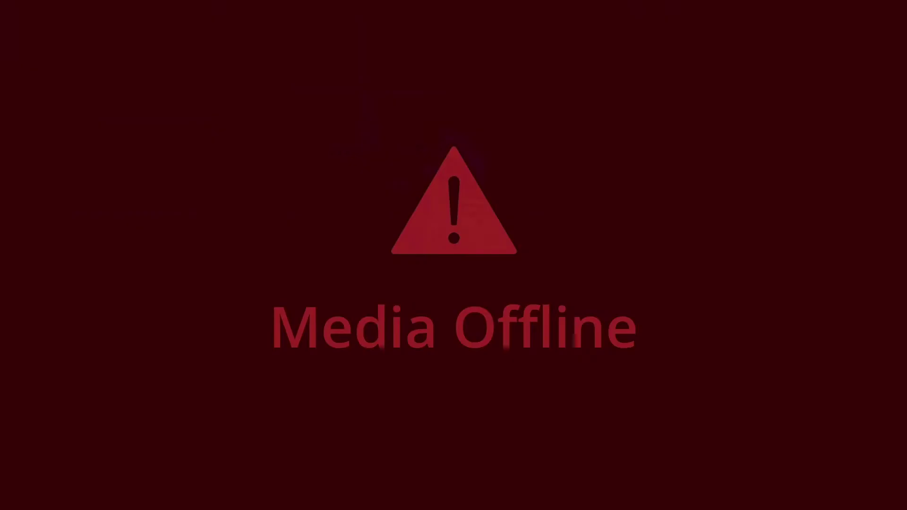
{"action": "scroll", "coordinate": [369, 194], "scroll_direction": "up", "scroll_amount": 2}
{"action": "scroll", "coordinate": [404, 151], "scroll_direction": "up", "scroll_amount": 2}
{"action": "scroll", "coordinate": [337, 145], "scroll_direction": "down", "scroll_amount": 8}
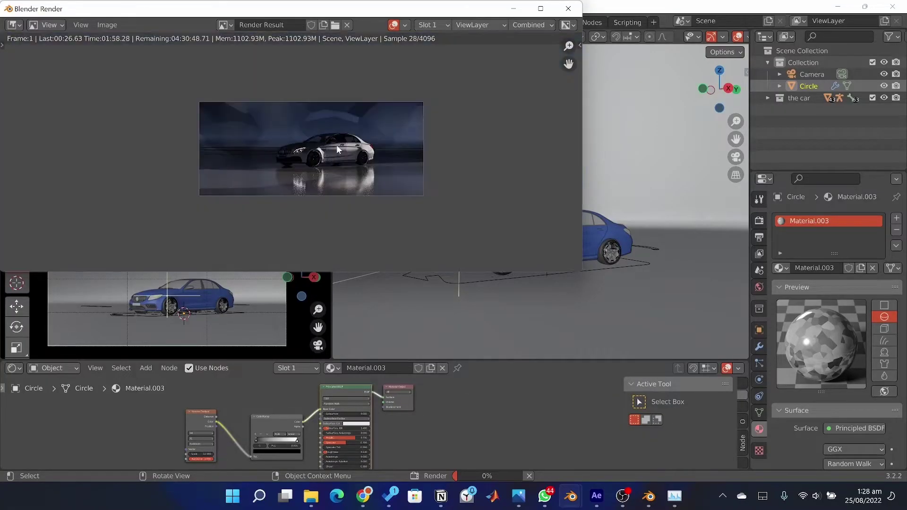
{"action": "scroll", "coordinate": [337, 144], "scroll_direction": "up", "scroll_amount": 3}
{"action": "scroll", "coordinate": [346, 169], "scroll_direction": "down", "scroll_amount": 1}
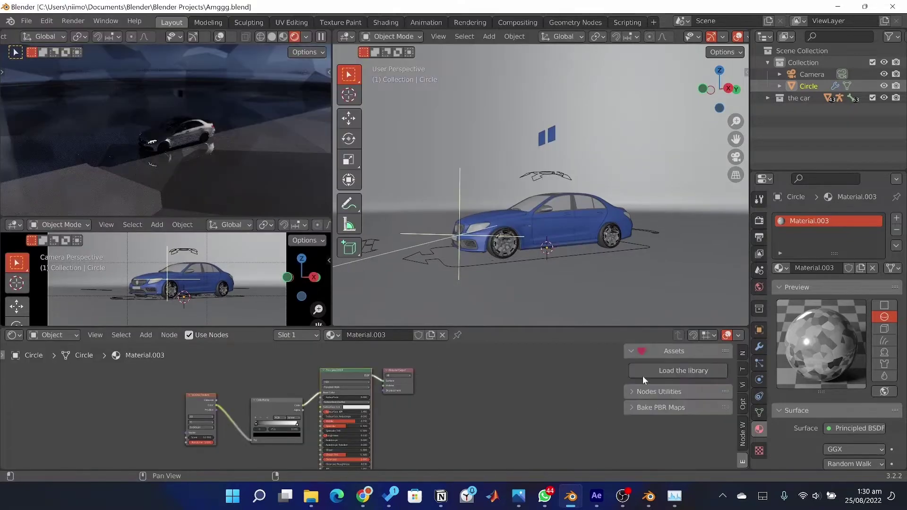
Download the Marble 016 material from the library and preview it around the car.
{"action": "left_click", "coordinate": [645, 371]}
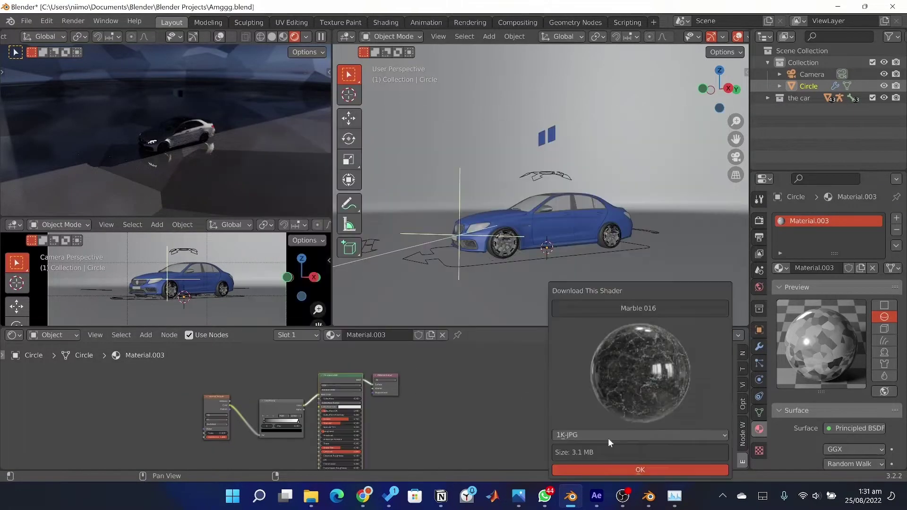
{"action": "left_click", "coordinate": [668, 470]}
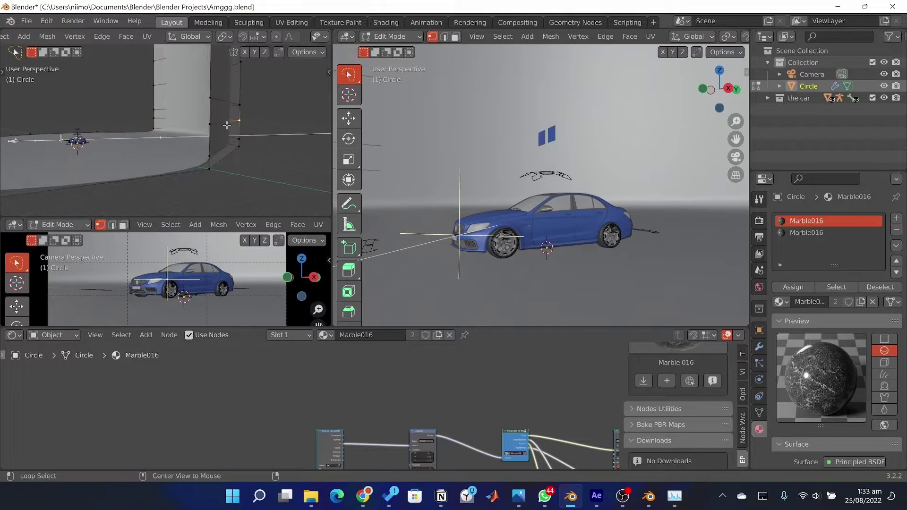
{"action": "middle_click_drag", "start_coordinate": [227, 125], "coordinate": [189, 137]}
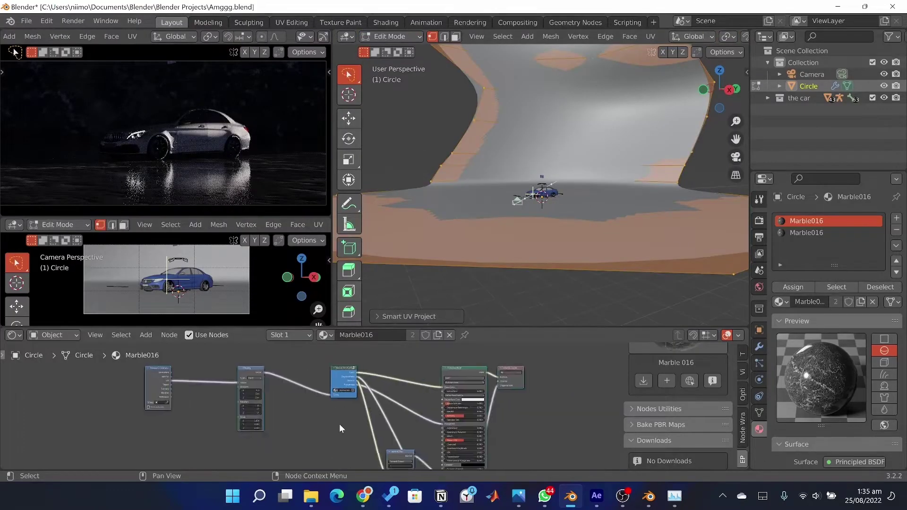
{"action": "scroll", "coordinate": [339, 424], "scroll_direction": "up", "scroll_amount": 3}
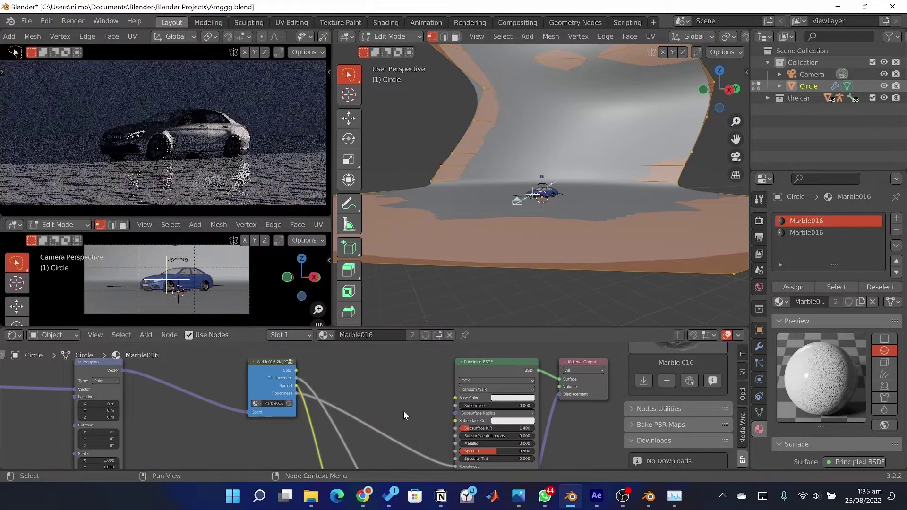
{"action": "scroll", "coordinate": [153, 446], "scroll_direction": "down", "scroll_amount": 1}
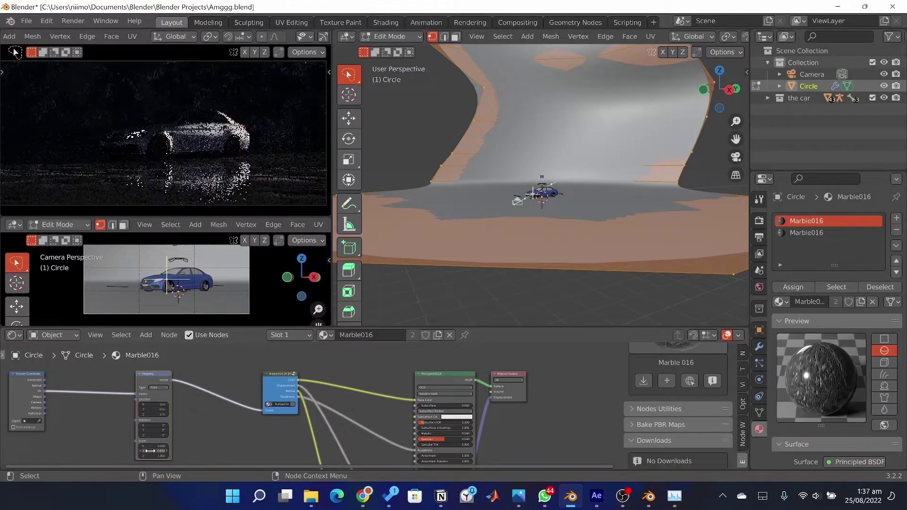
Download Marble 023, apply it to the floor Circle, and return to Object Mode in camera view.
{"action": "left_click", "coordinate": [685, 358]}
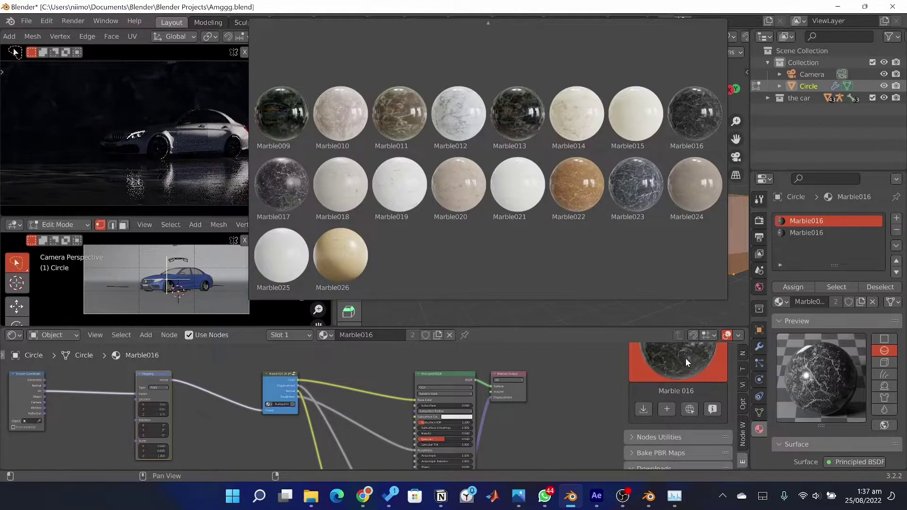
{"action": "left_click", "coordinate": [636, 184]}
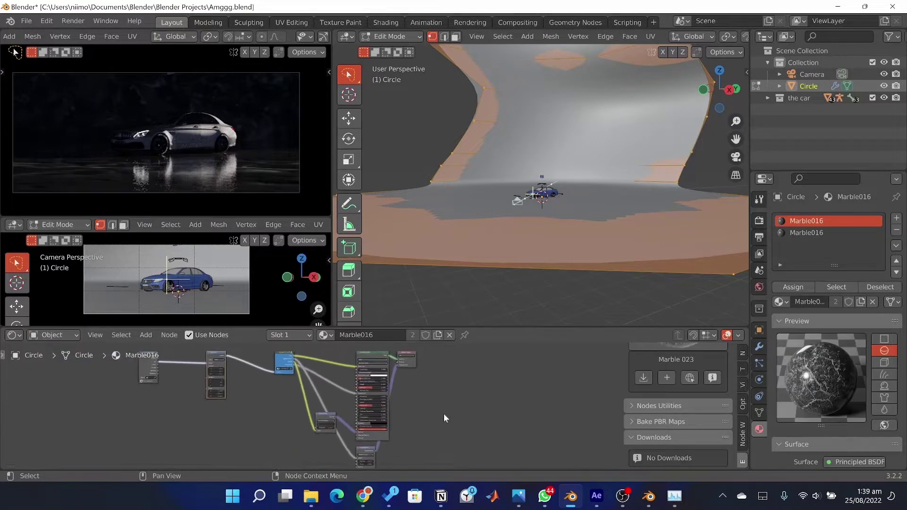
{"action": "left_click", "coordinate": [326, 335]}
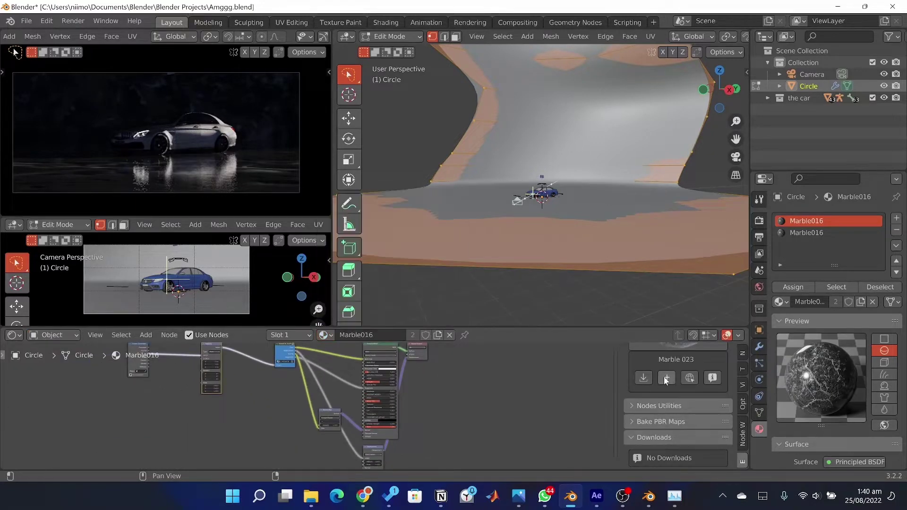
{"action": "key", "text": "Tab"}
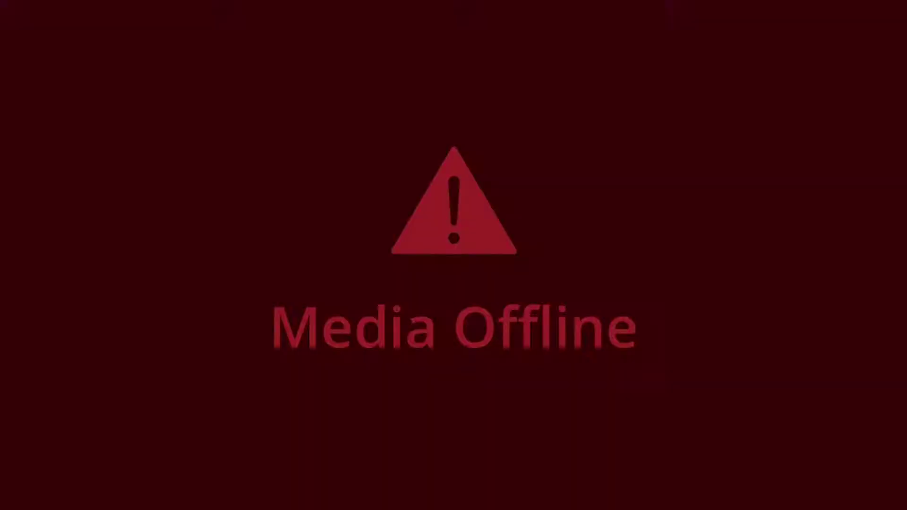
{"action": "key", "text": "KP_0"}
{"action": "key", "text": "shift+grave"}
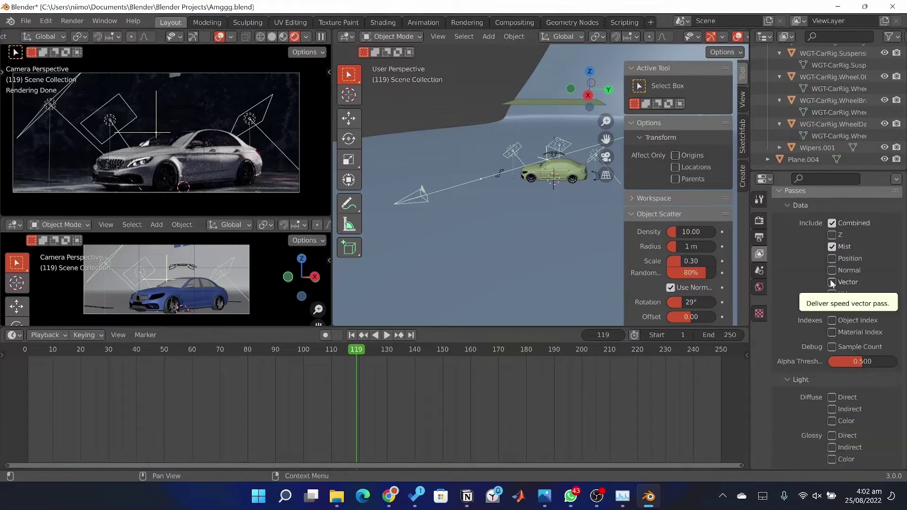
Render frame 119 with the Combined and Mist passes enabled.
{"action": "key", "text": "F12"}
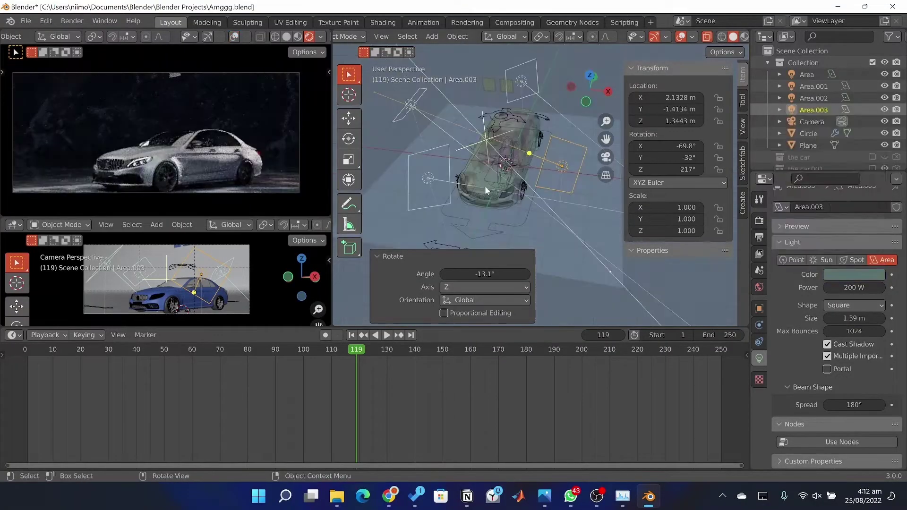
Render frame 119 with the re-angled, tinted Area.003 light.
{"action": "key", "text": "F12"}
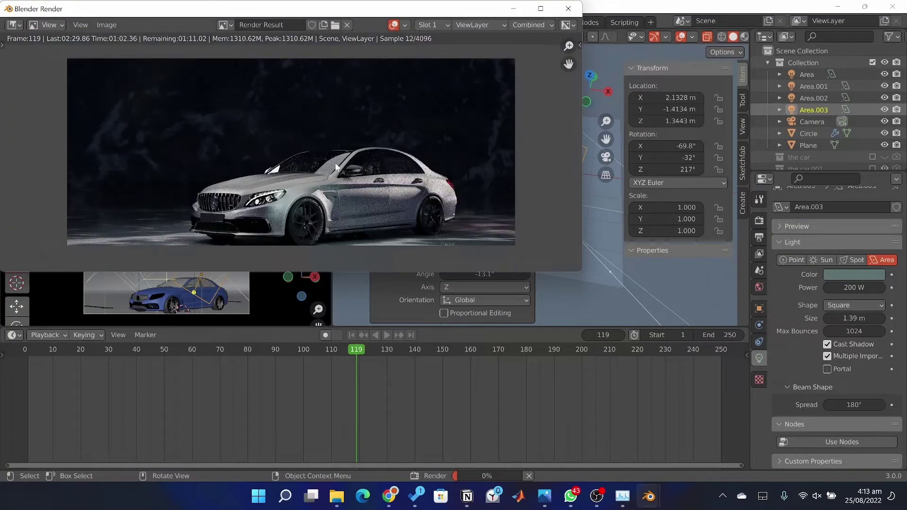
{"action": "scroll", "coordinate": [281, 169], "scroll_direction": "up", "scroll_amount": 2}
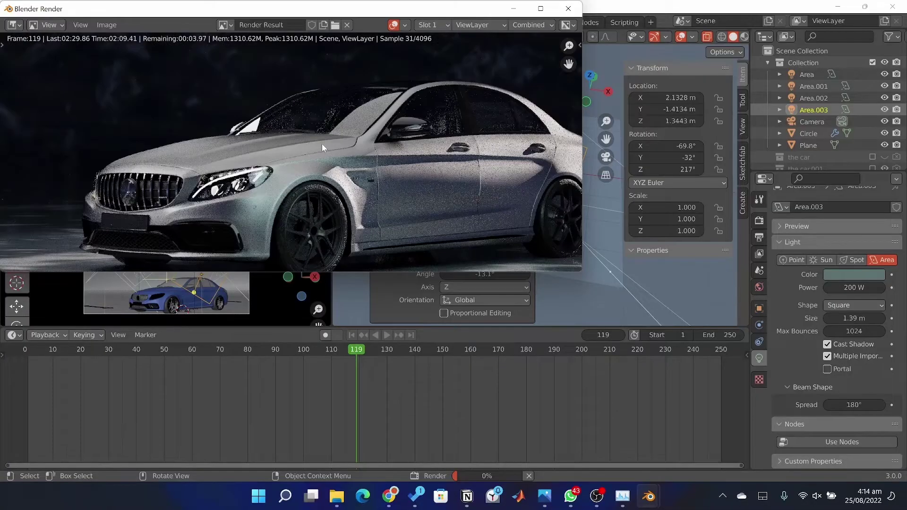